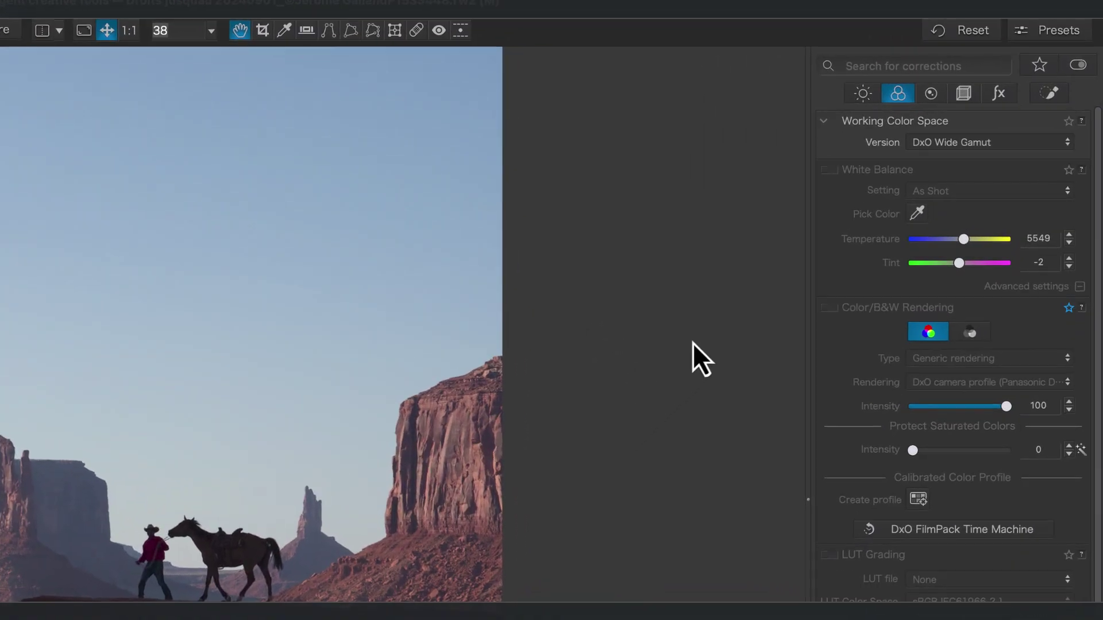
# - Enable the Distortion correction and keep its correction method at Based on DxO module
pyautogui.click(965, 92)
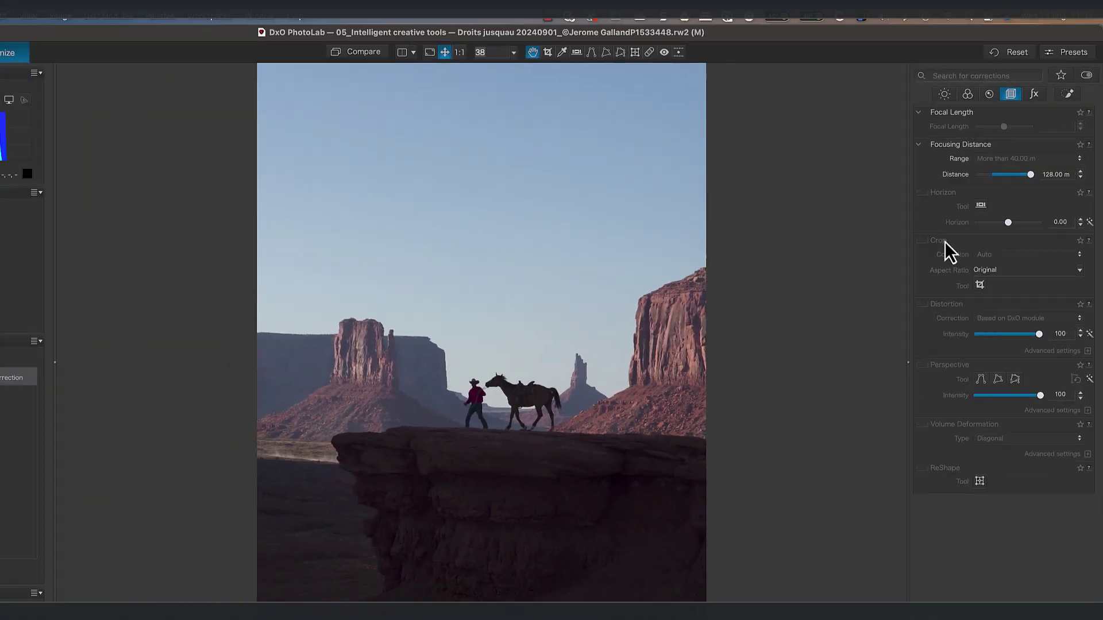
pyautogui.click(922, 304)
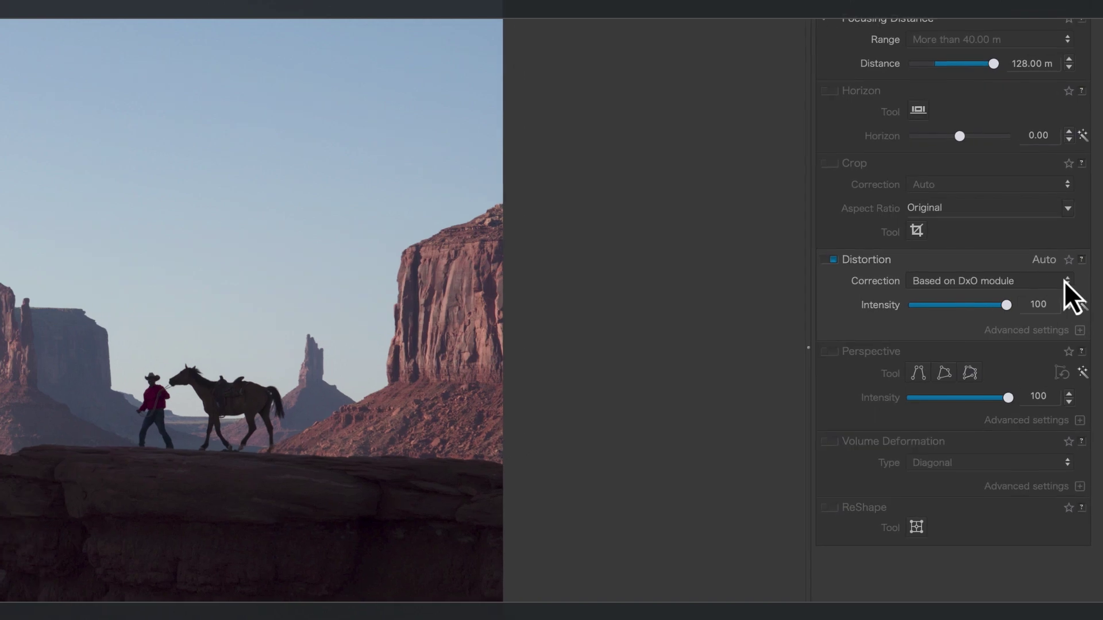
pyautogui.click(1082, 294)
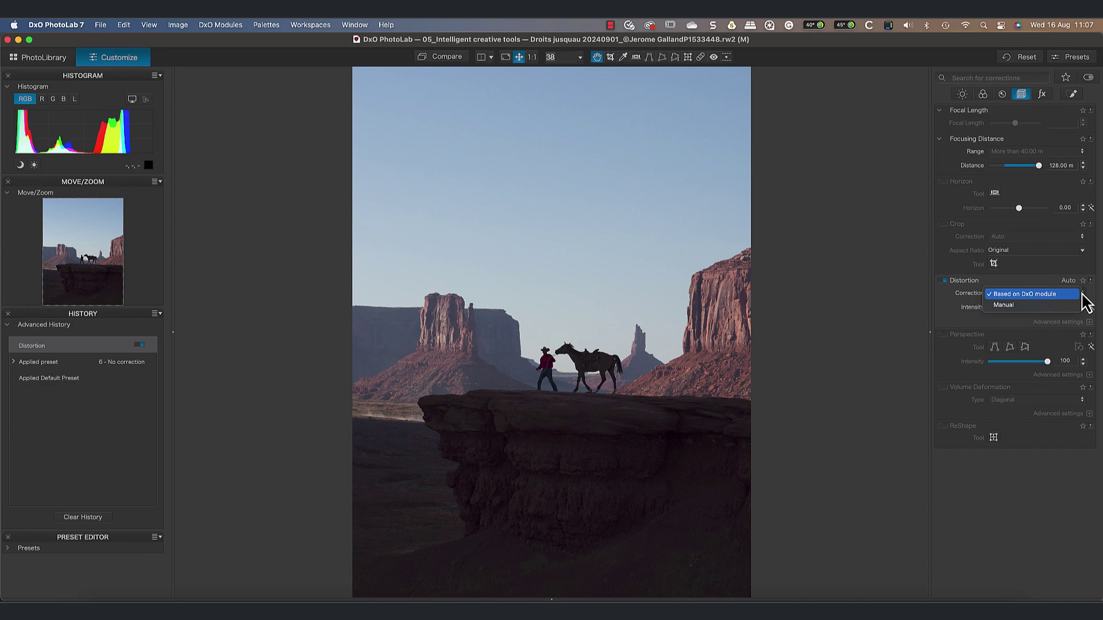
pyautogui.click(1069, 295)
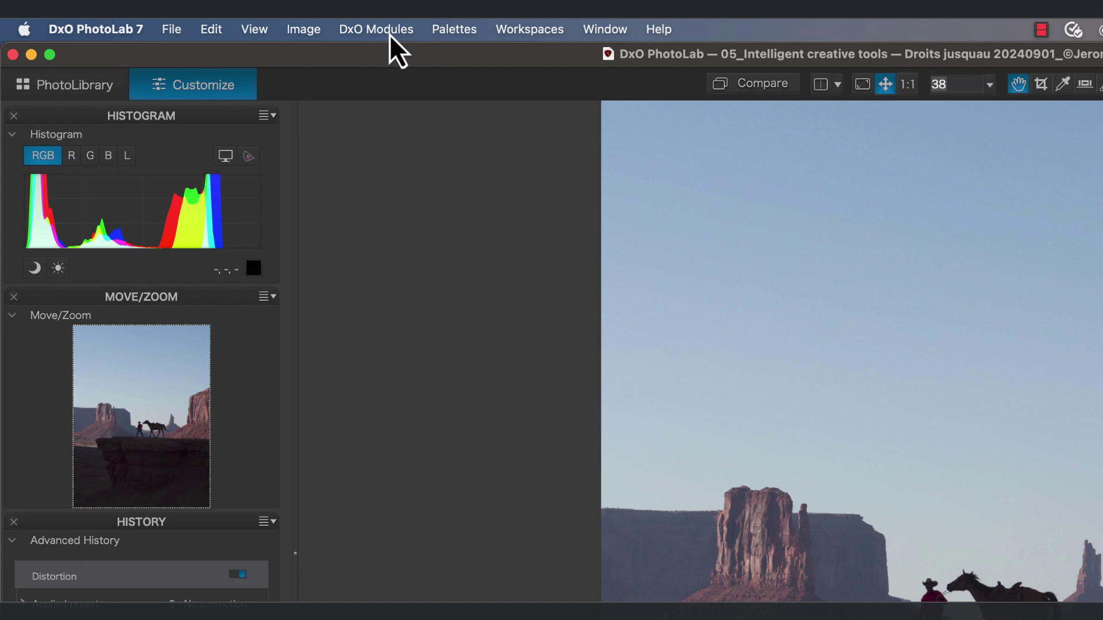
pyautogui.click(389, 33)
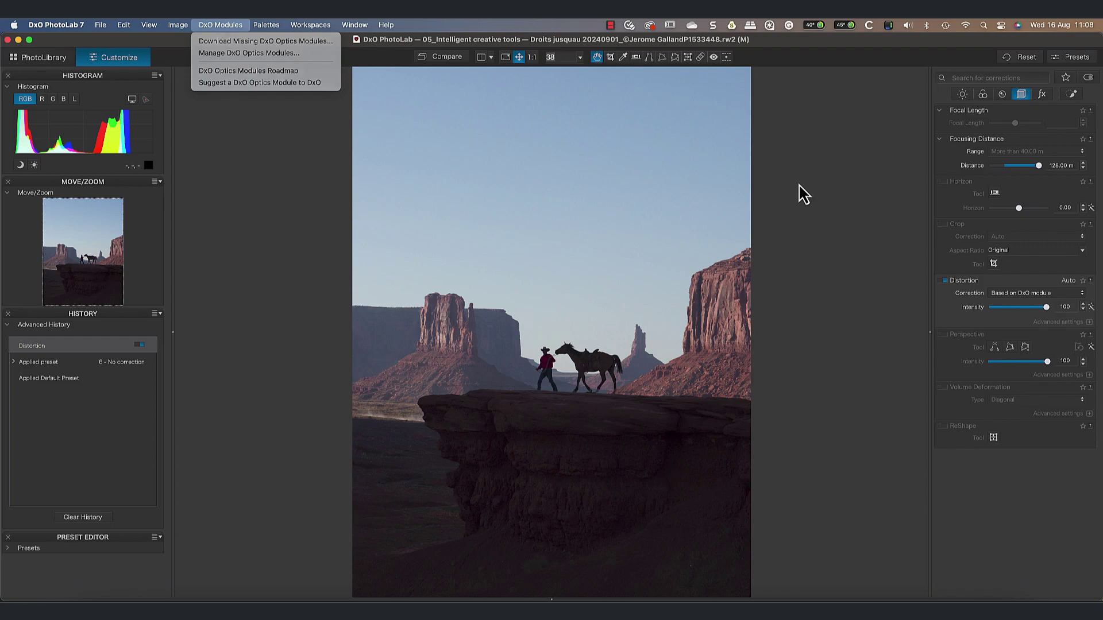
pyautogui.click(804, 194)
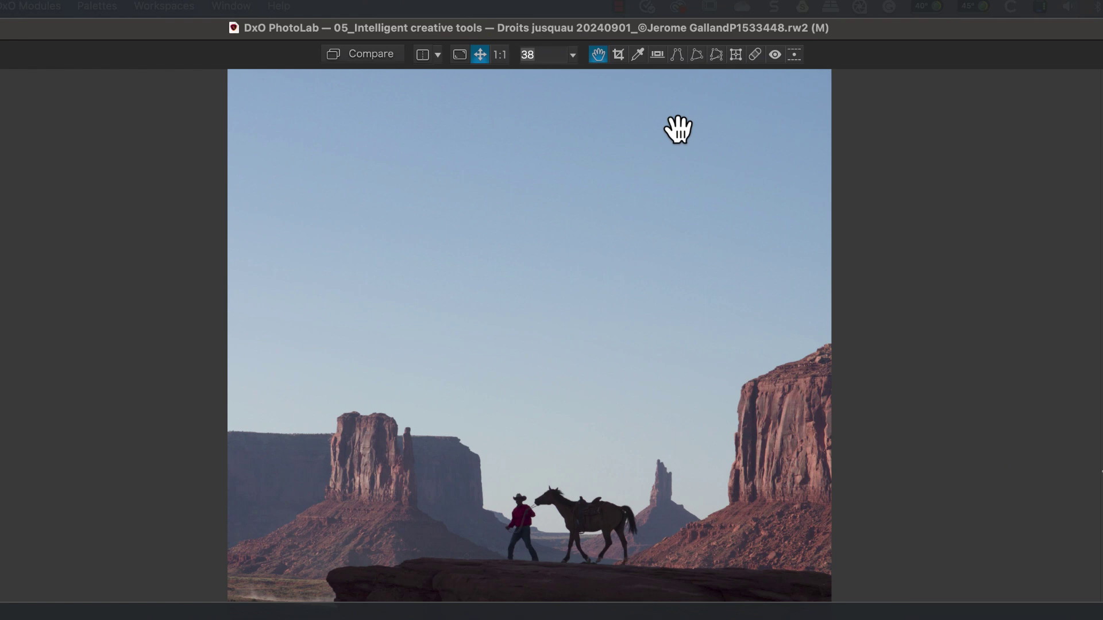
# - Zoom the photo to 200% and enable the Lens Softness Correction
pyautogui.click(572, 55)
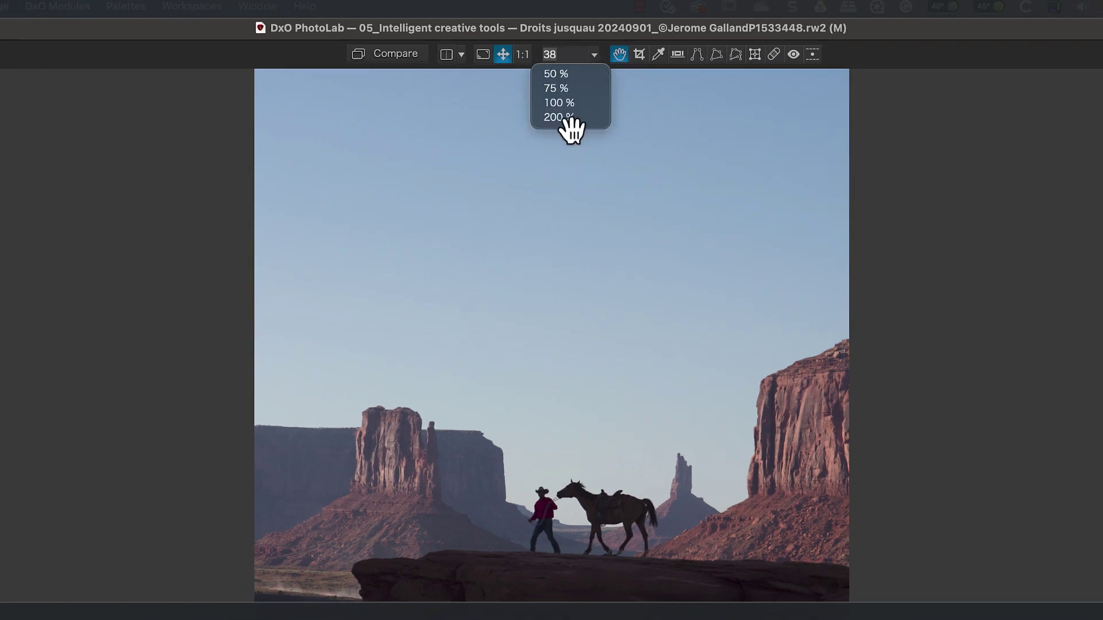
pyautogui.click(572, 127)
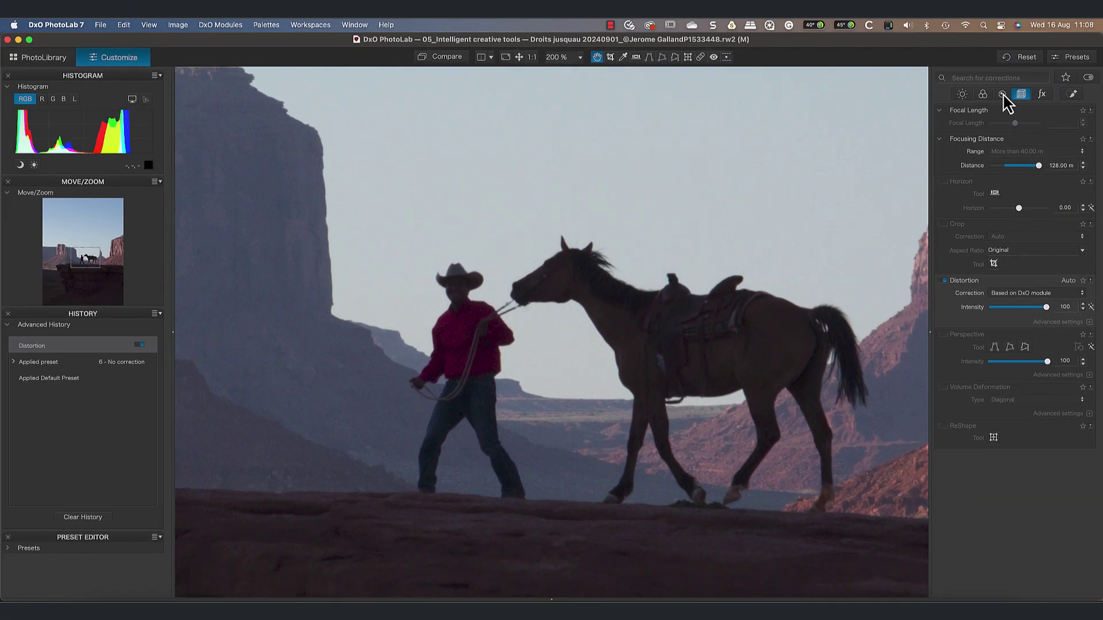
pyautogui.click(1003, 95)
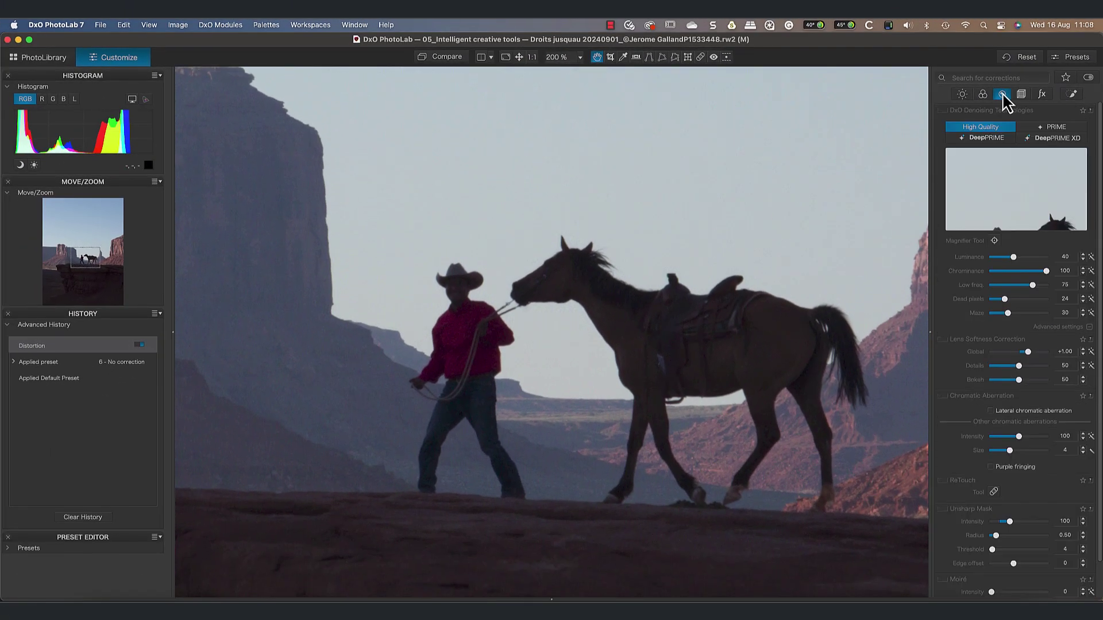
pyautogui.click(943, 340)
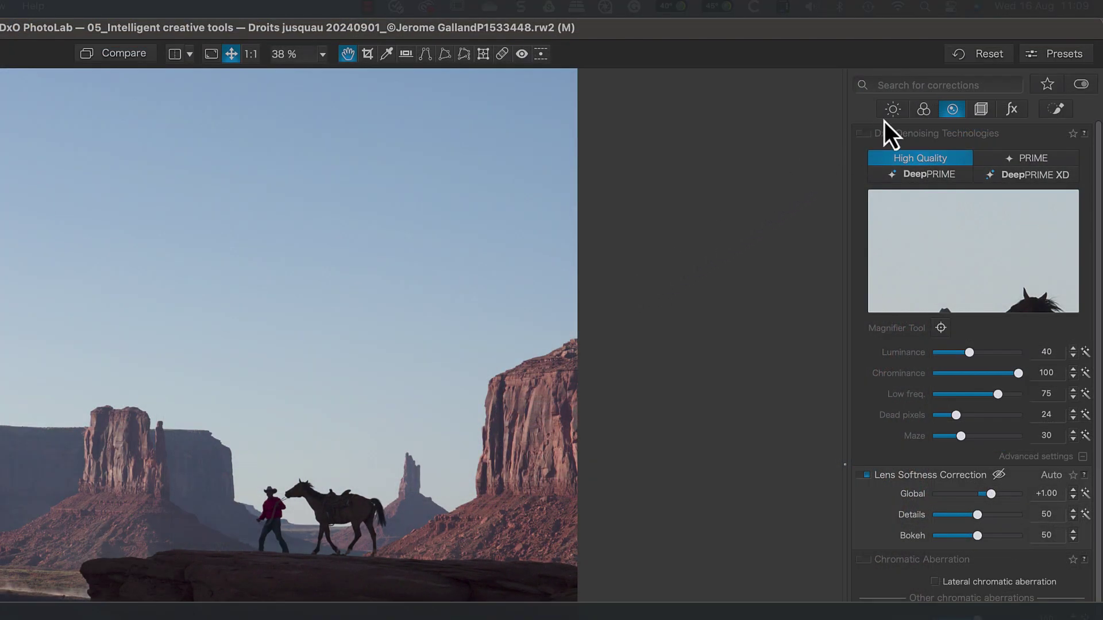
# - Enable DxO Smart Lighting in Uniform mode, try the Medium setting, and reduce its intensity to 22
pyautogui.click(891, 109)
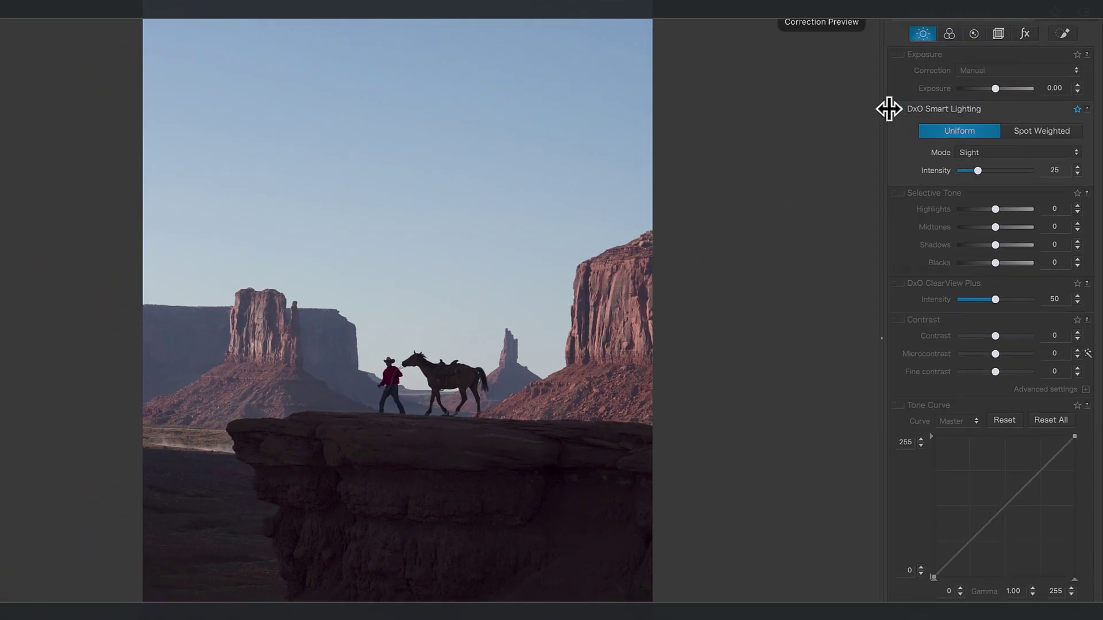
pyautogui.click(897, 110)
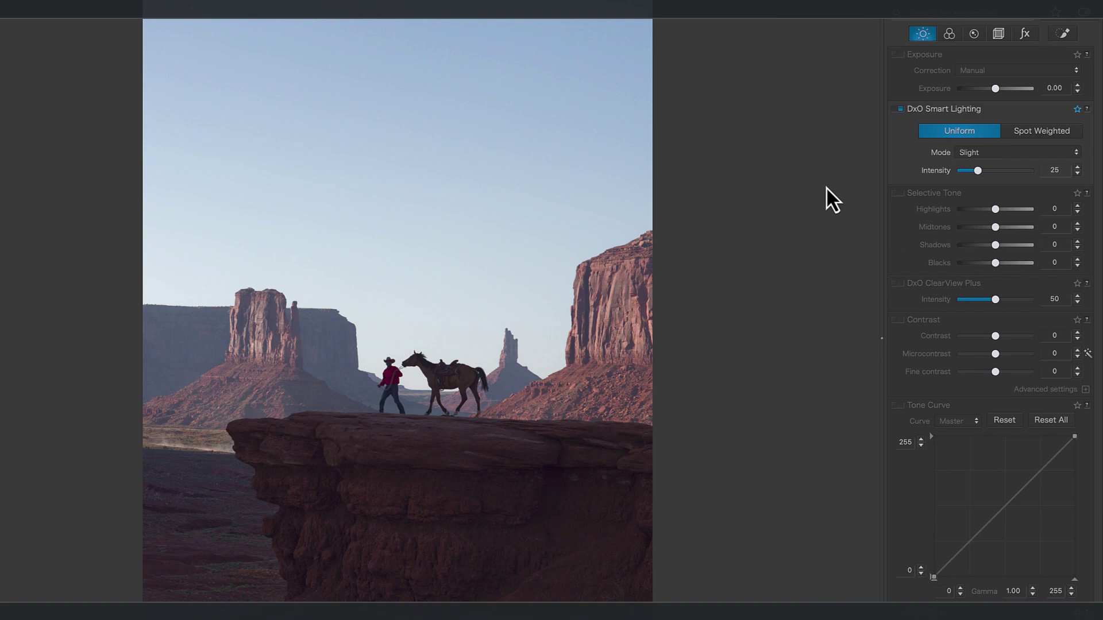
pyautogui.click(1076, 153)
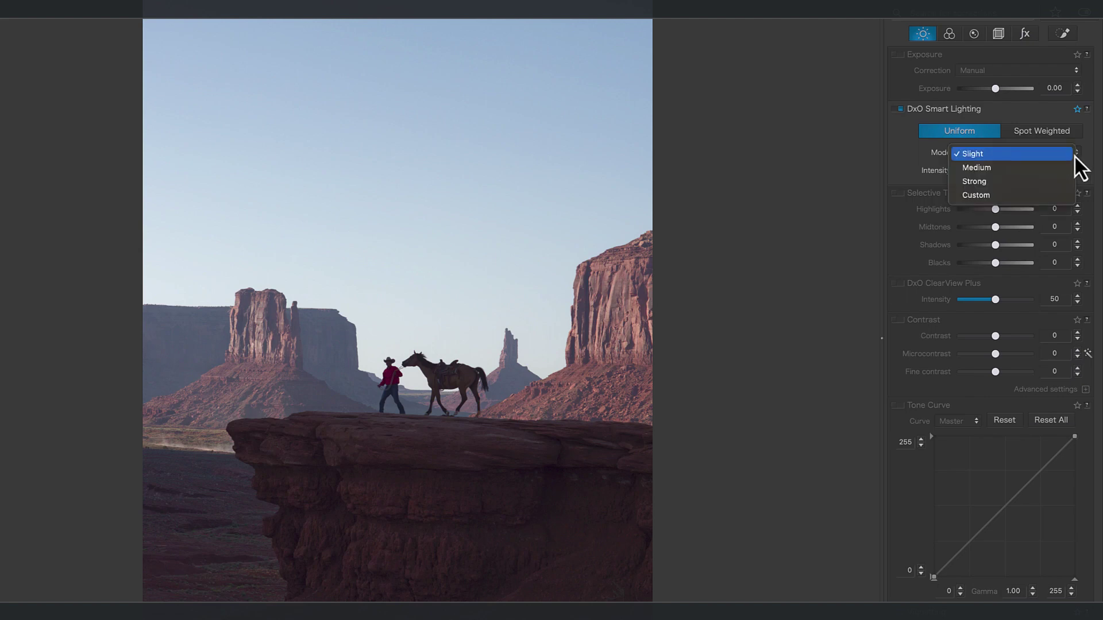
pyautogui.click(1053, 167)
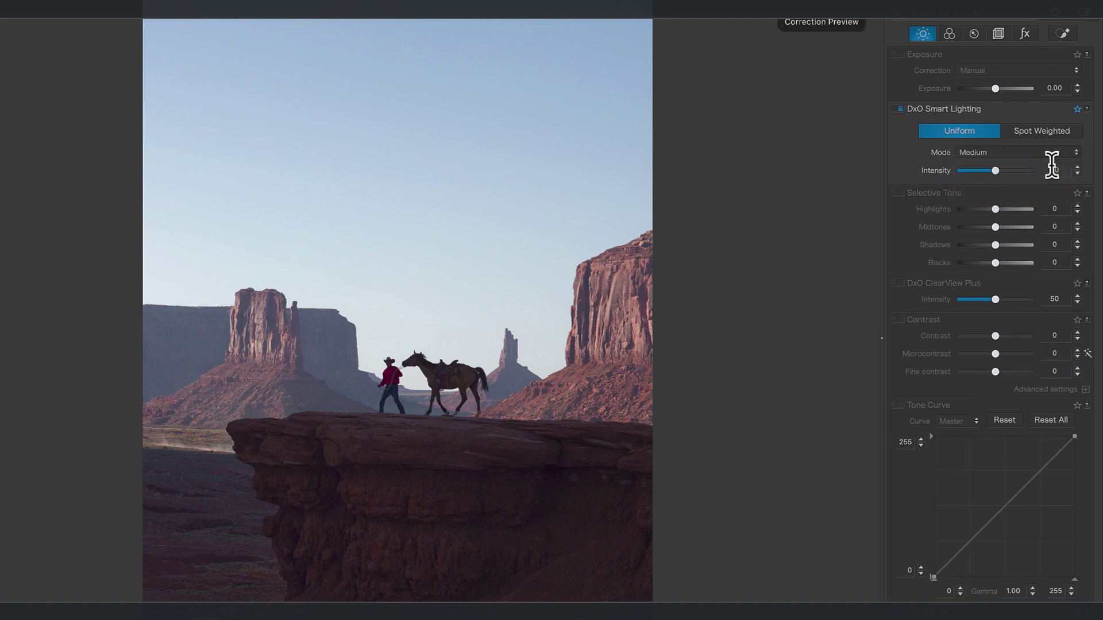
pyautogui.moveTo(995, 170); pyautogui.dragTo(977, 172)
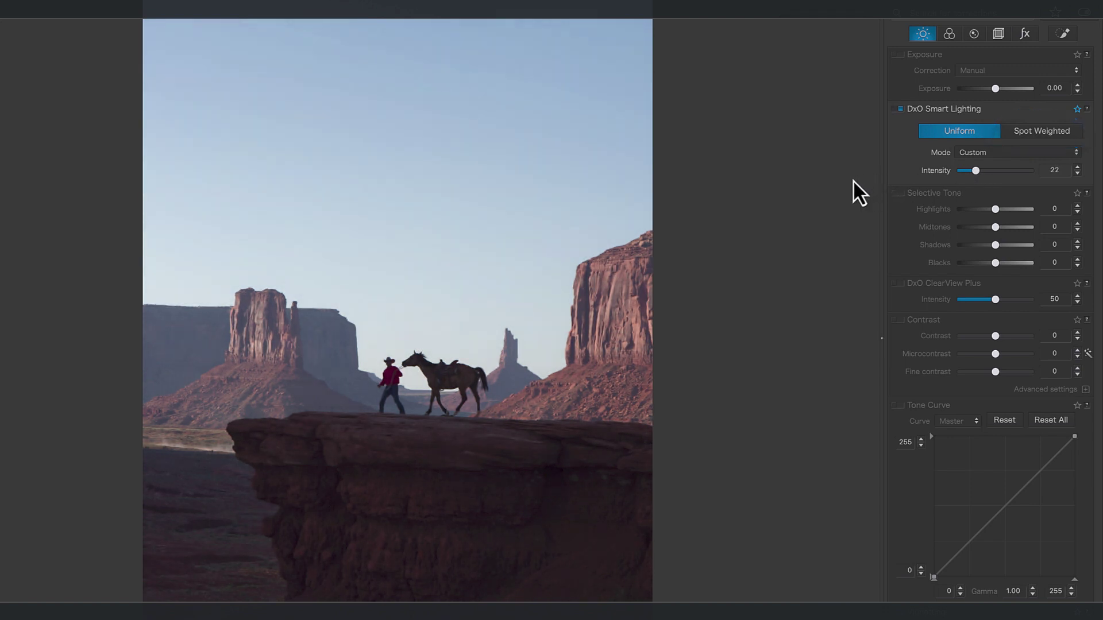
# - Switch Smart Lighting to Spot Weighted, mark areas on the cowboy, the horse and the rock ledge, and set the mode to Medium
pyautogui.click(1055, 135)
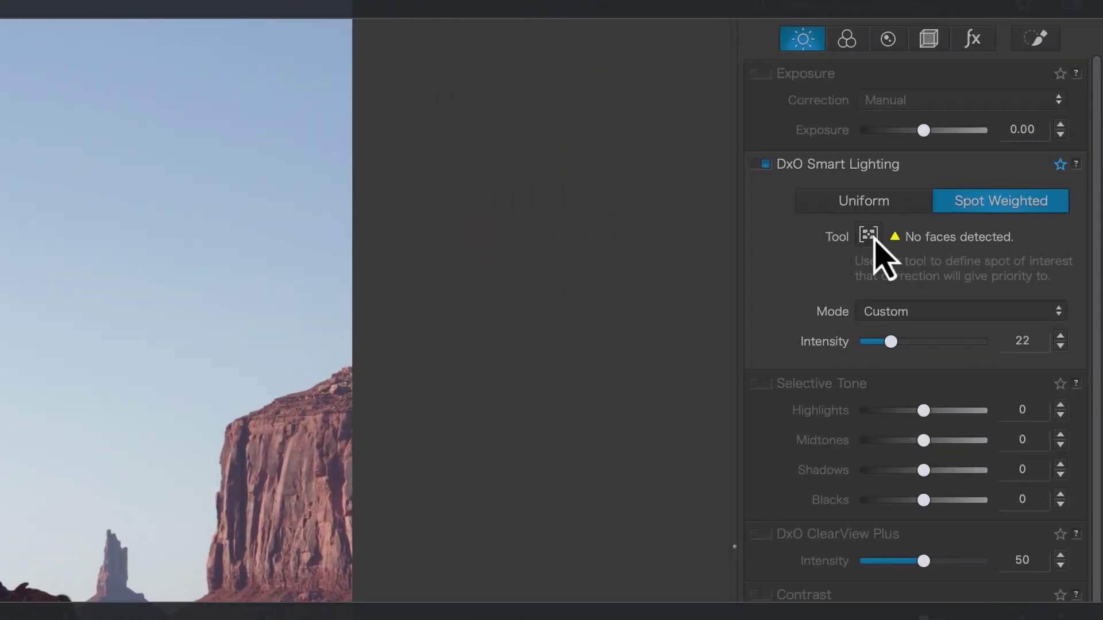
pyautogui.click(872, 239)
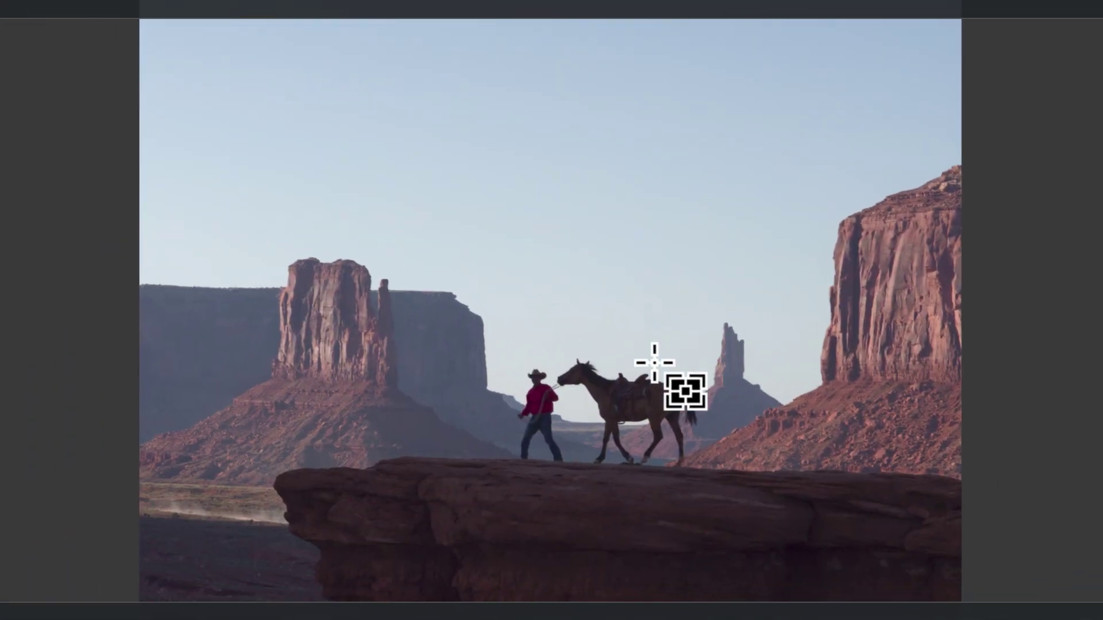
pyautogui.click(537, 388)
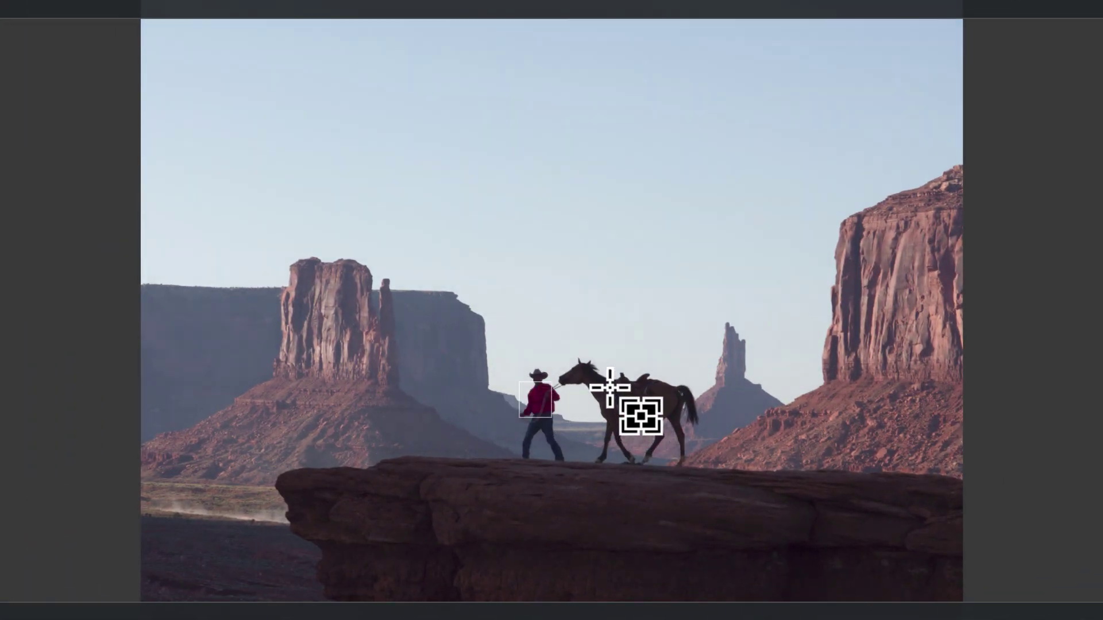
pyautogui.moveTo(590, 380); pyautogui.dragTo(647, 411)
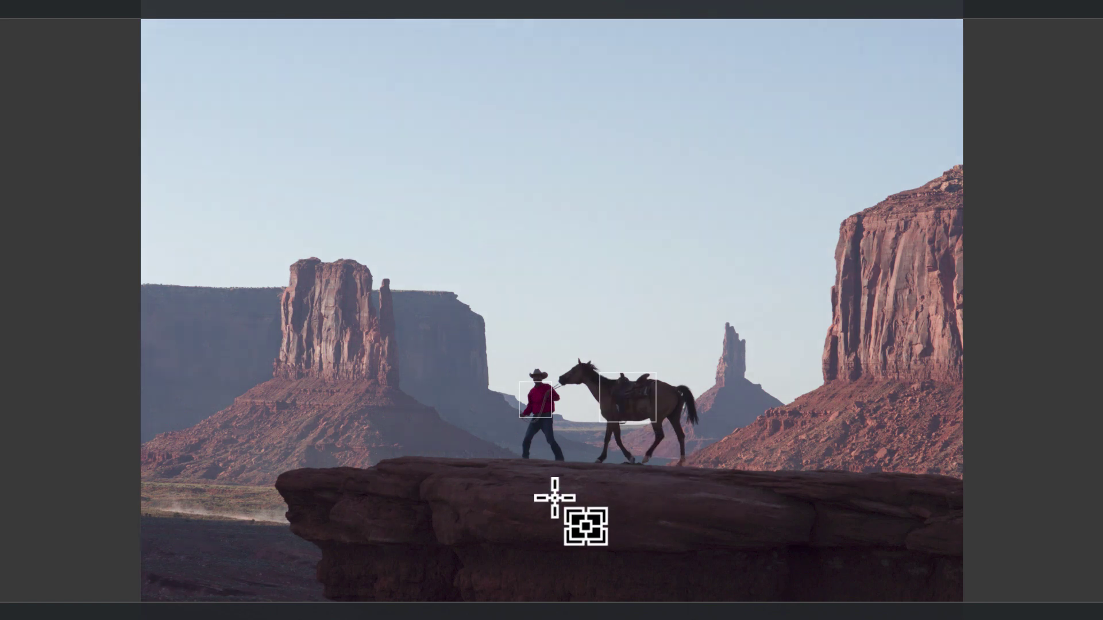
pyautogui.moveTo(527, 463); pyautogui.dragTo(598, 498)
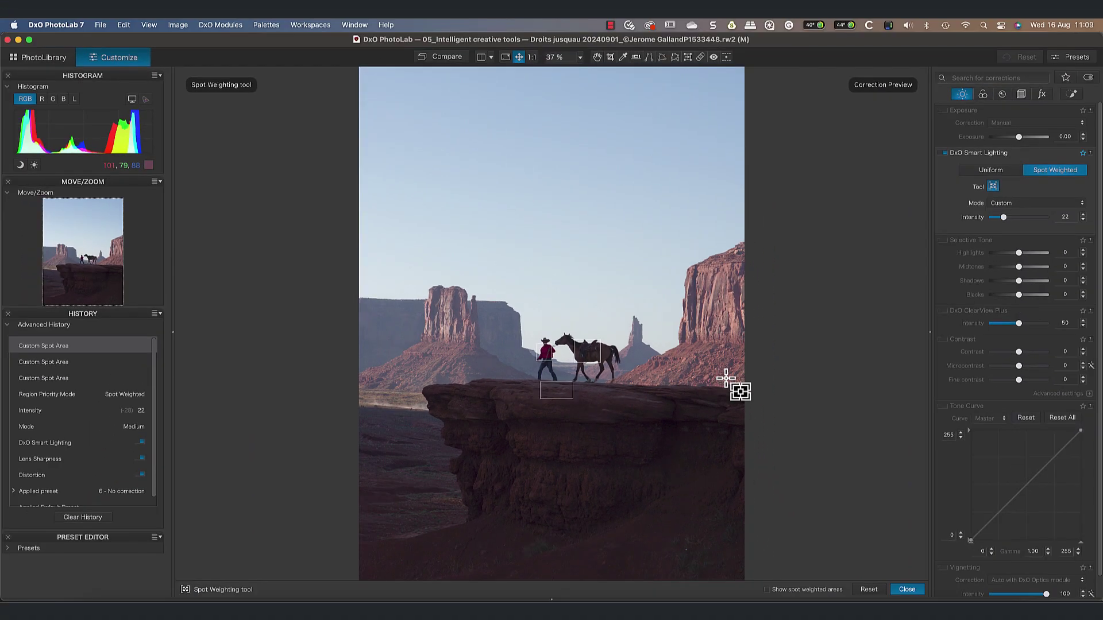
pyautogui.click(1003, 202)
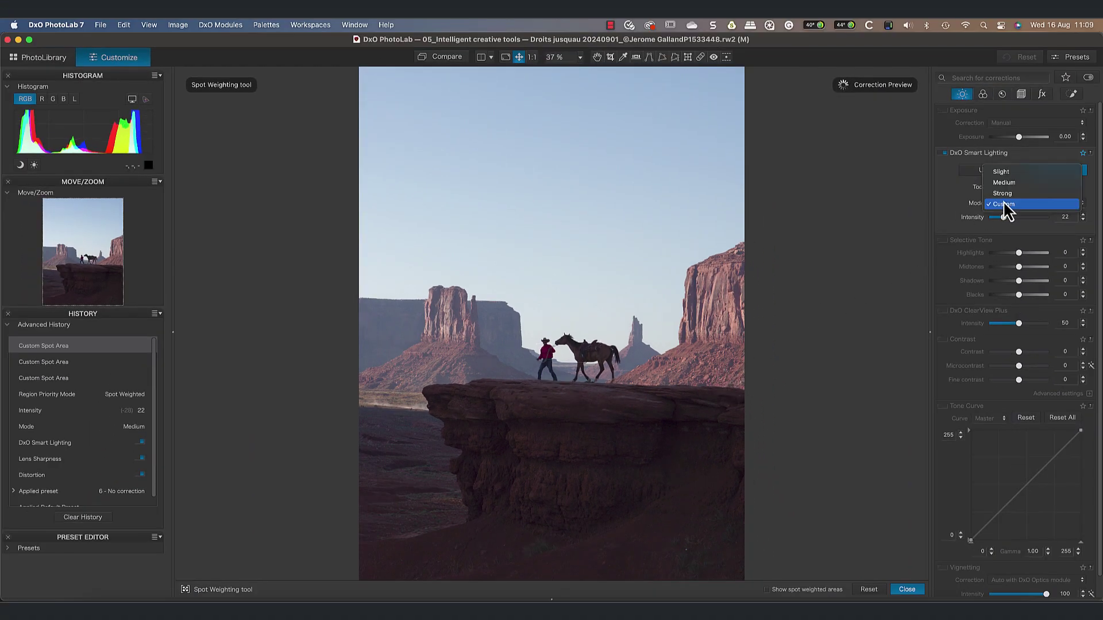
pyautogui.click(1004, 184)
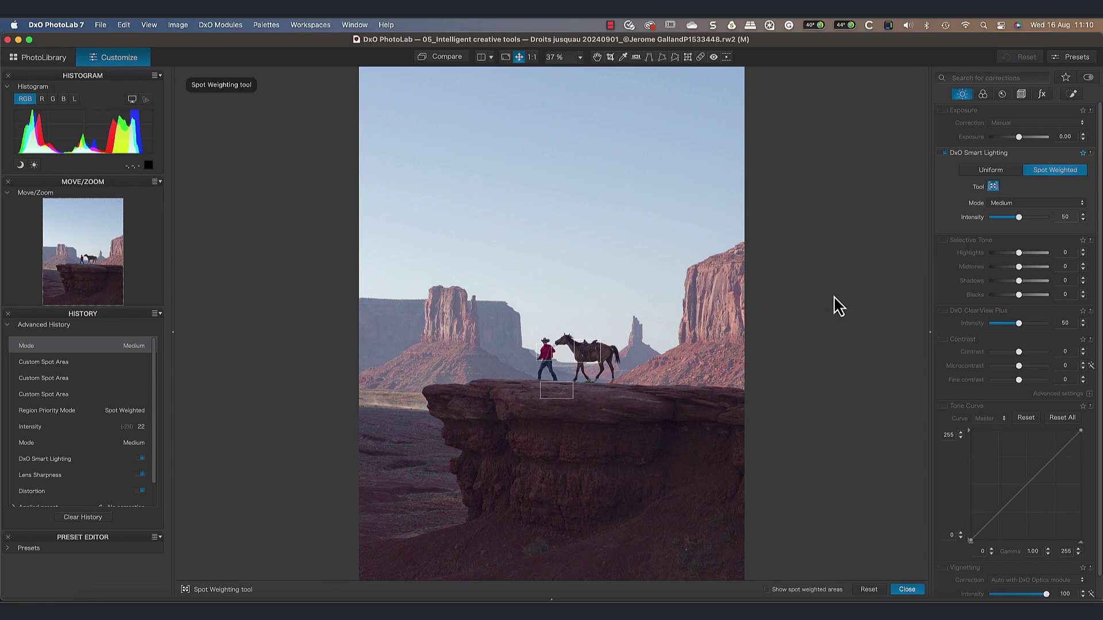
# - Enable DxO ClearView Plus, leave the spot weighting tool, and set the ClearView intensity to 38
pyautogui.click(944, 312)
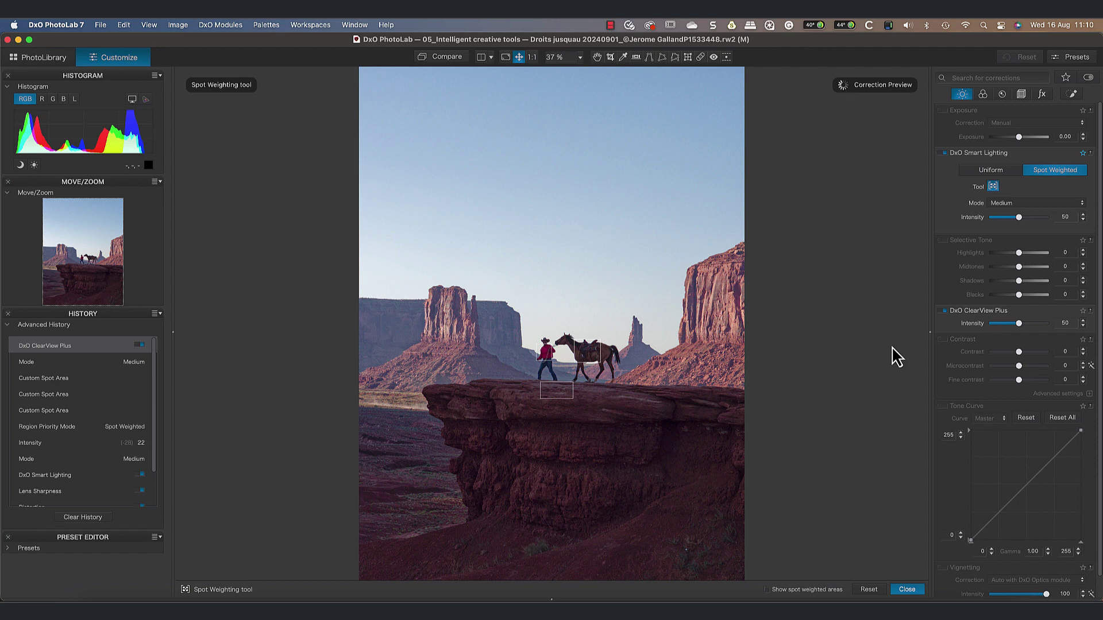
pyautogui.click(992, 186)
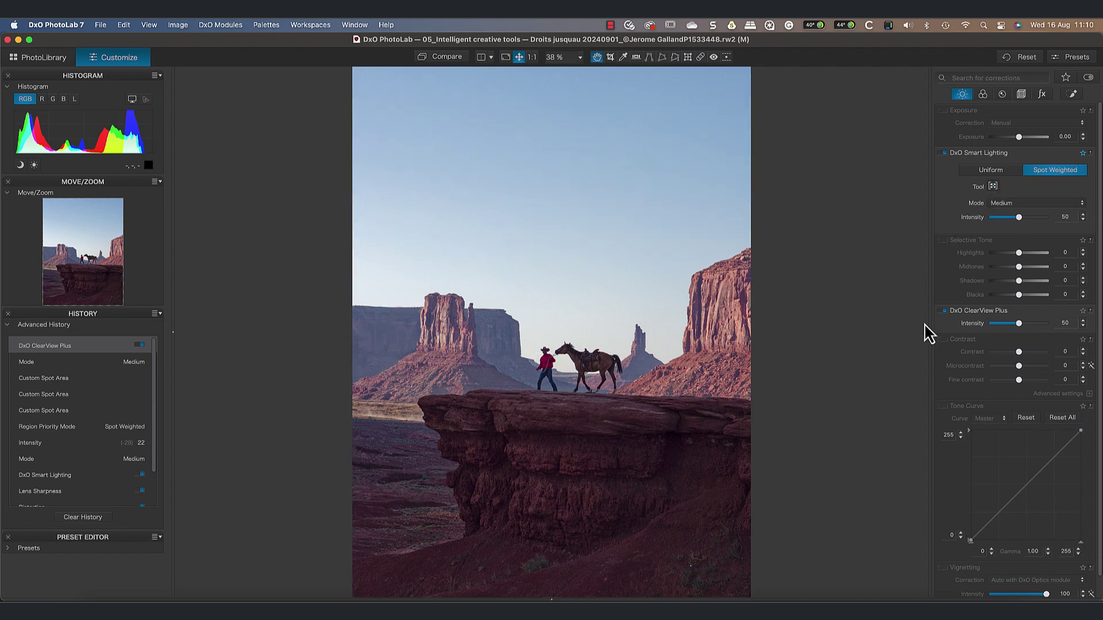
pyautogui.moveTo(1020, 323); pyautogui.dragTo(1013, 325)
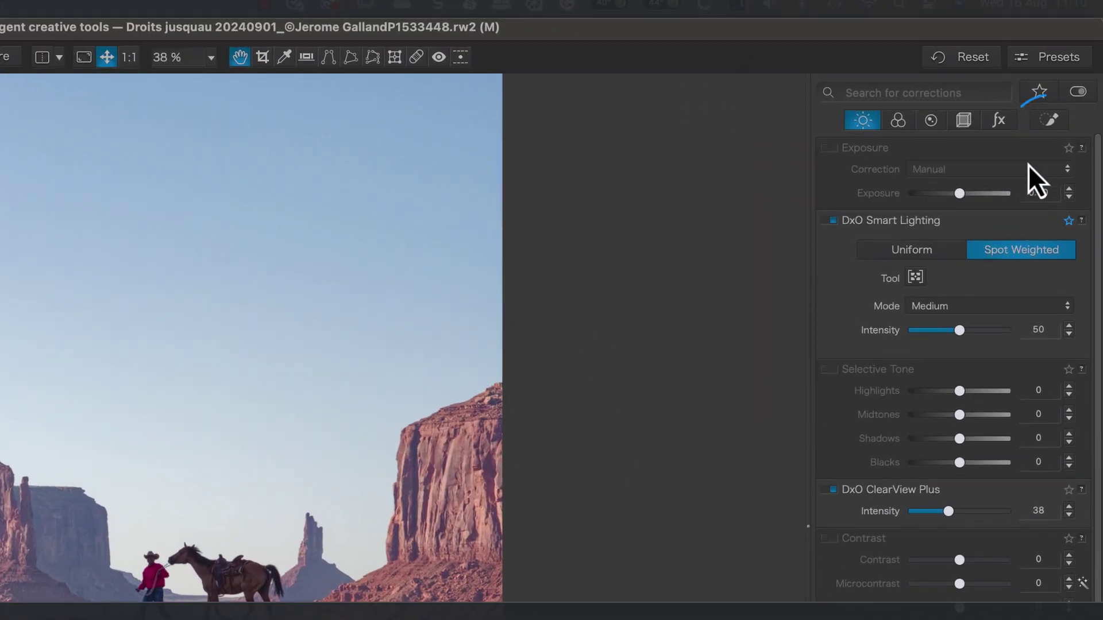
# - Add a local-adjustment control point on the dark rock face, enlarging and centring its circle to cover most of the rock
pyautogui.click(1049, 121)
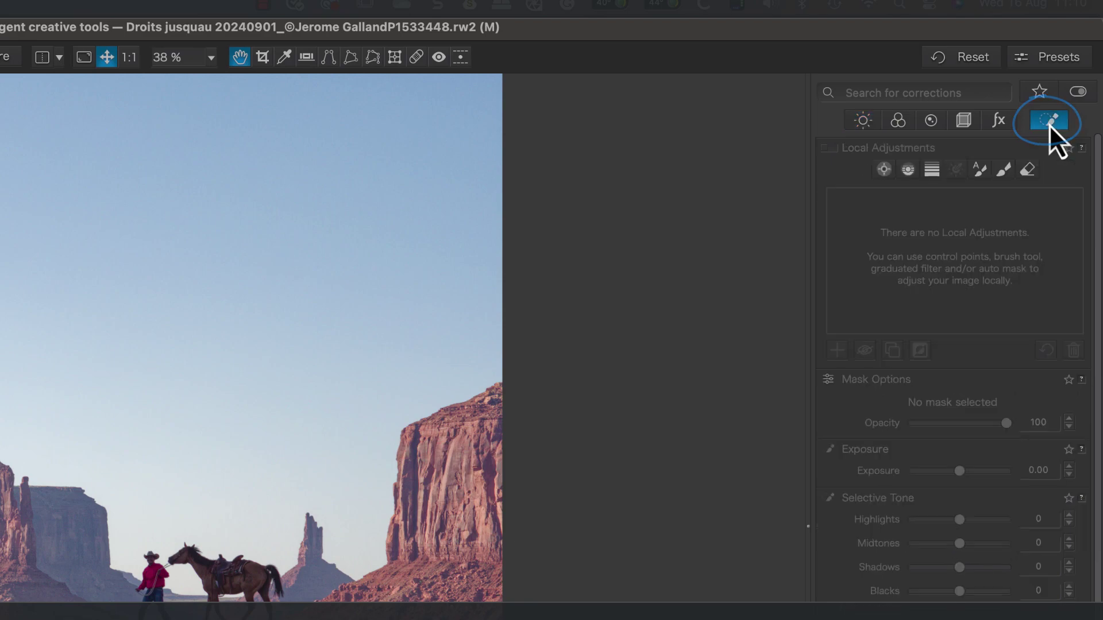
pyautogui.click(885, 170)
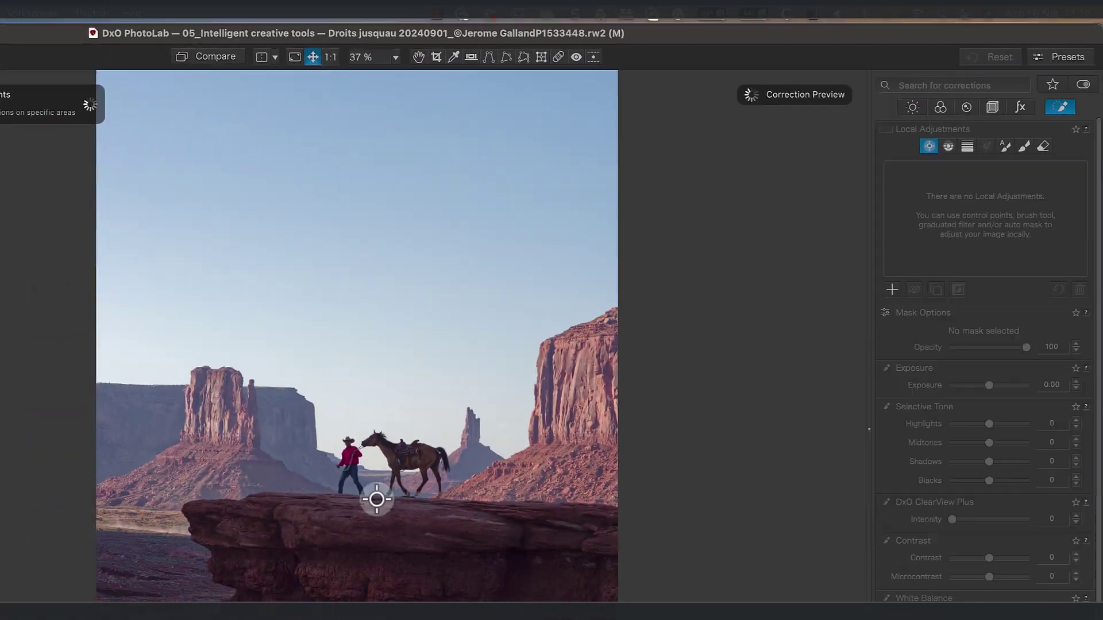
pyautogui.click(421, 592)
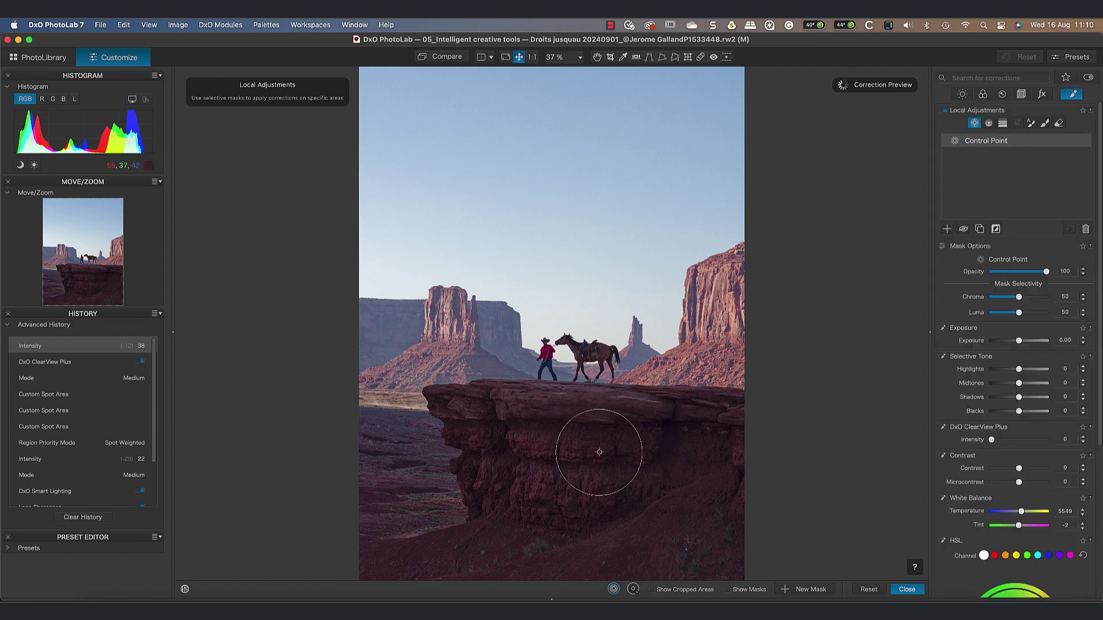
pyautogui.moveTo(599, 452); pyautogui.dragTo(696, 406)
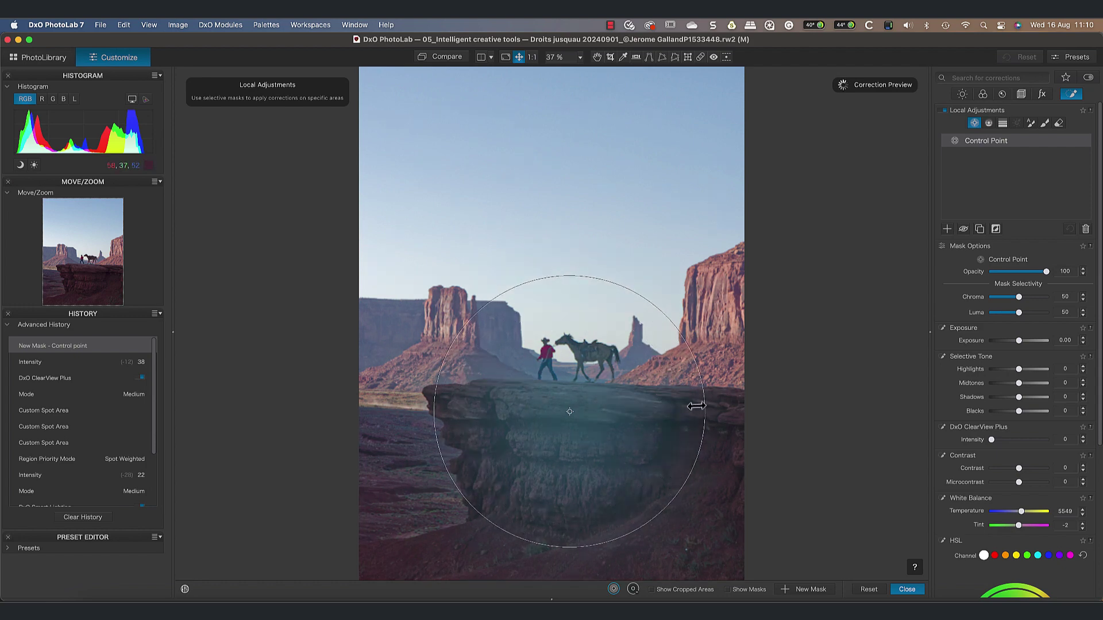
pyautogui.moveTo(570, 411); pyautogui.dragTo(567, 454)
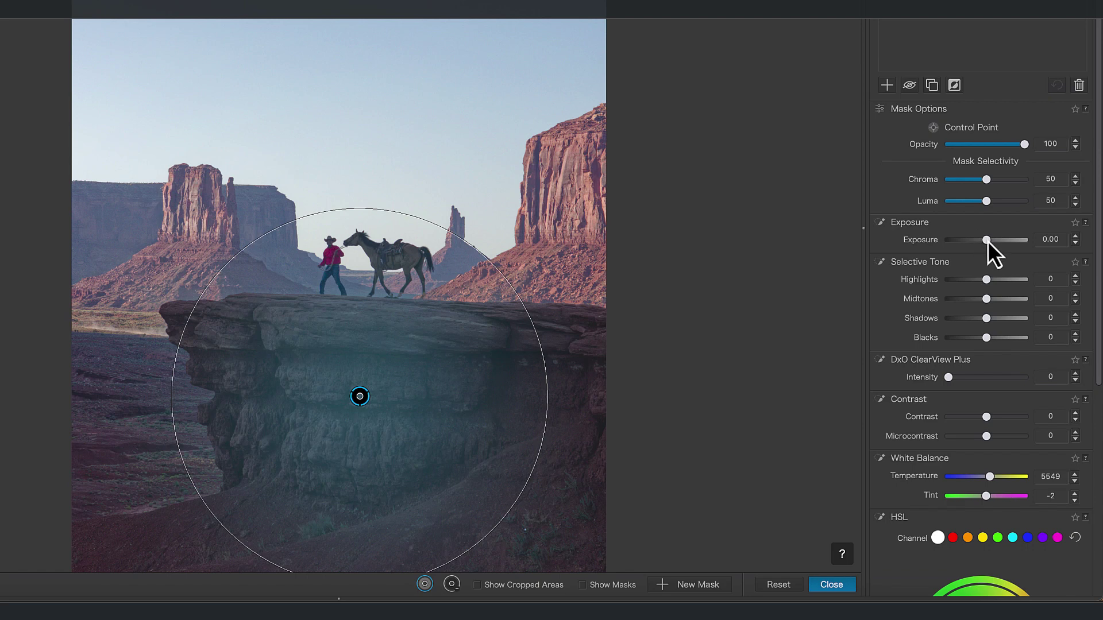
# - Set the control point's exposure to 0.73, highlights 17, midtones 8, shadows -15, chroma selectivity 62 and luma 55, and finish the local adjustments
pyautogui.click(1016, 329)
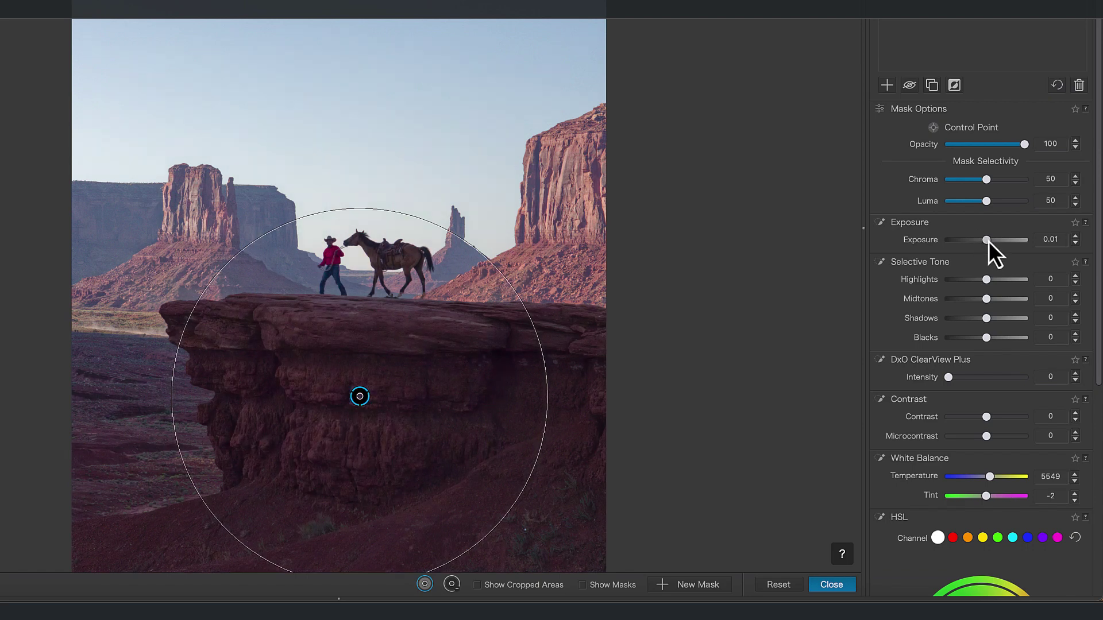
pyautogui.moveTo(988, 242); pyautogui.dragTo(991, 240)
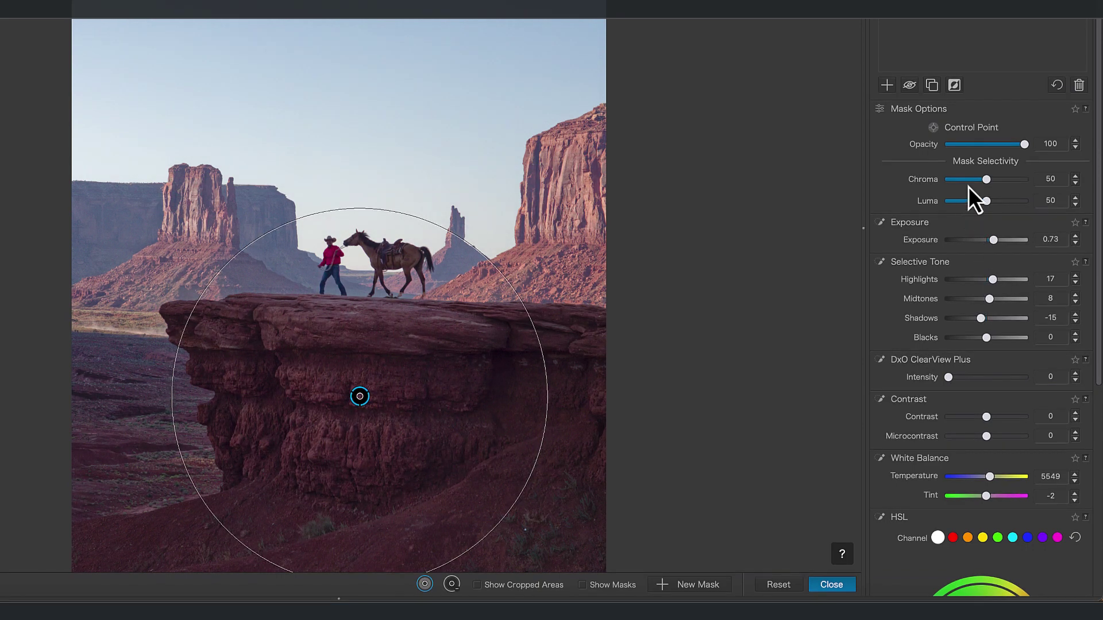
pyautogui.moveTo(988, 181)
pyautogui.mouseDown()
pyautogui.moveTo(977, 205)
pyautogui.moveTo(992, 204)
pyautogui.mouseUp()
pyautogui.click(831, 585)
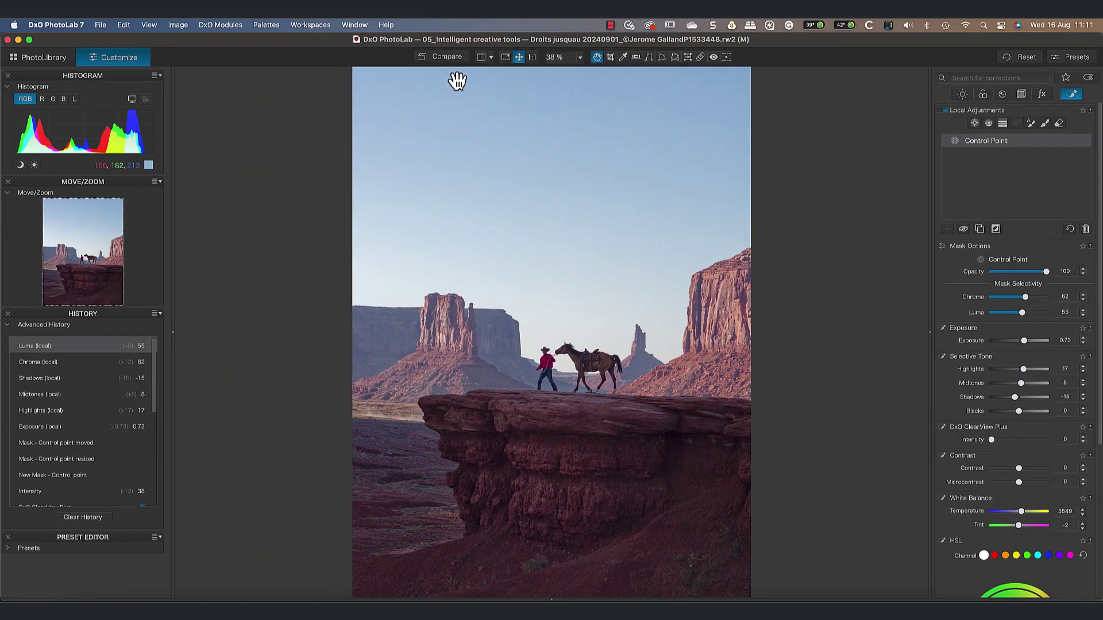
# - Compare the corrected photo with the uncorrected original
pyautogui.click(447, 58)
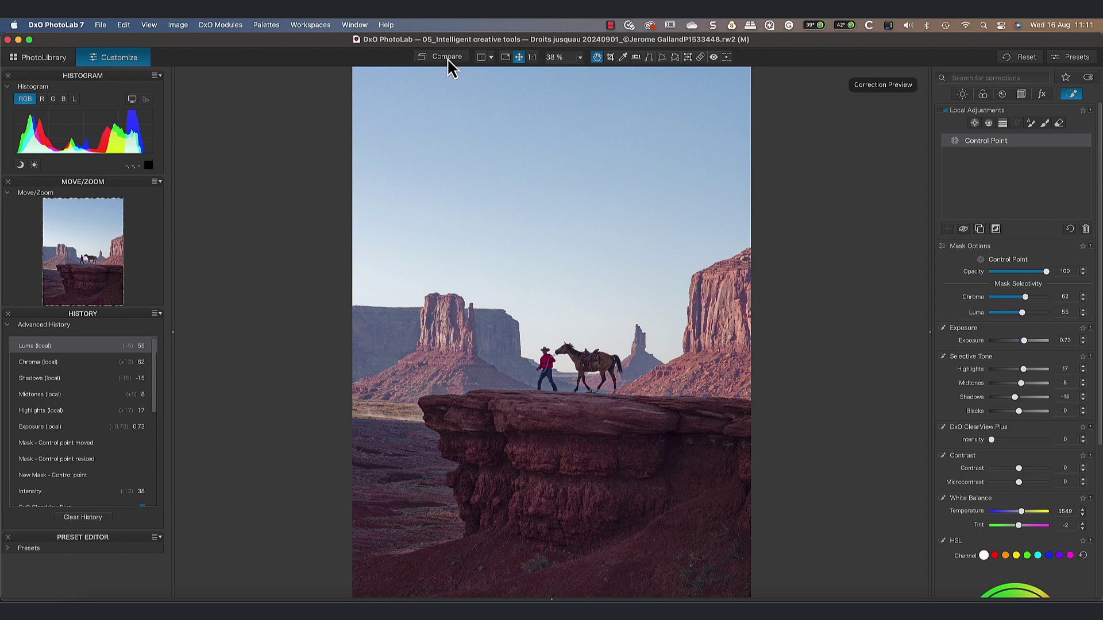
pyautogui.click(447, 58)
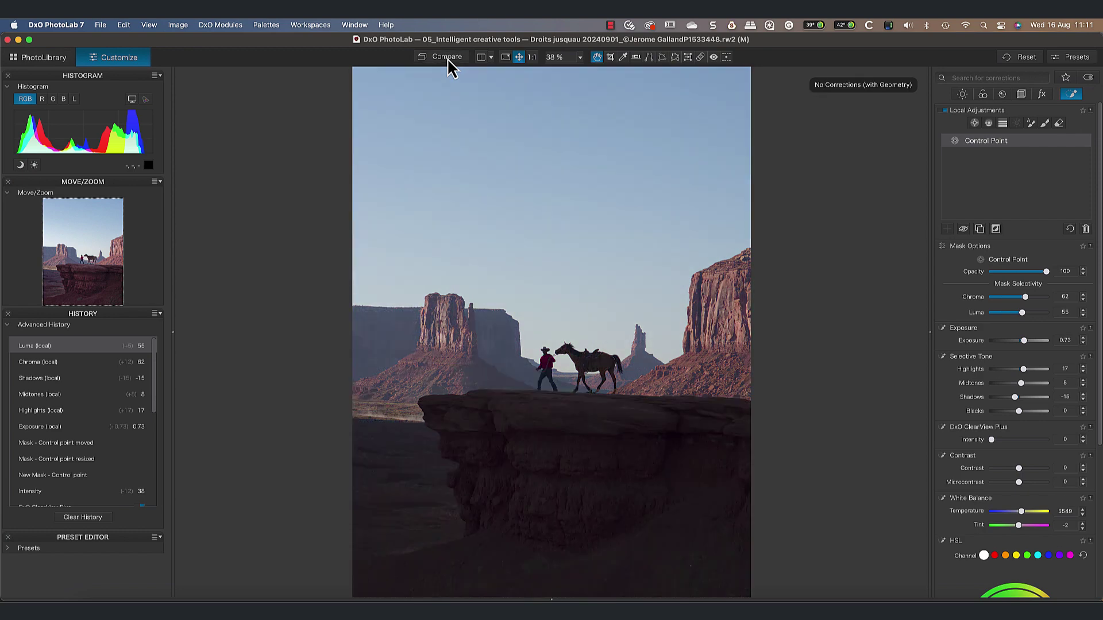